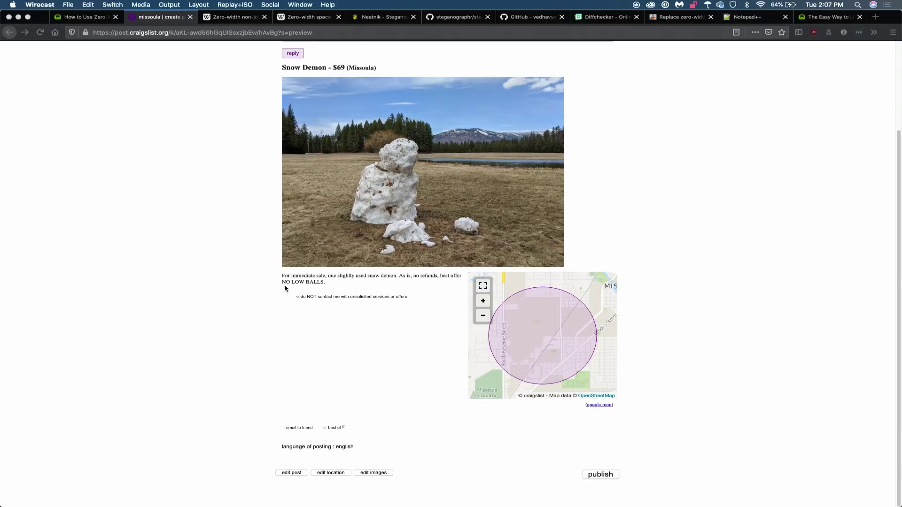
- Select the Snow Demon listing's description paragraph and go to the Steganographr page
{"action": "left_click", "coordinate": [284, 277]}
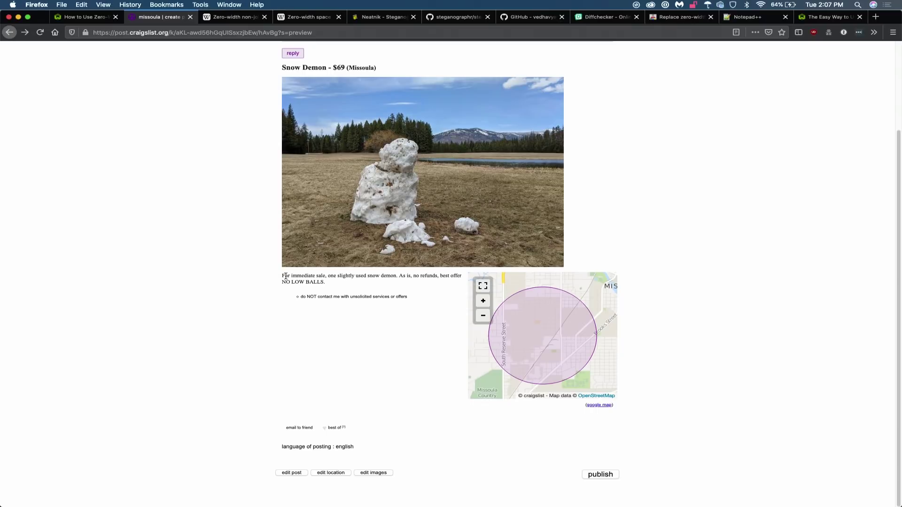
{"action": "left_click_drag", "start_coordinate": [283, 276], "coordinate": [329, 281]}
{"action": "key", "text": "super+c"}
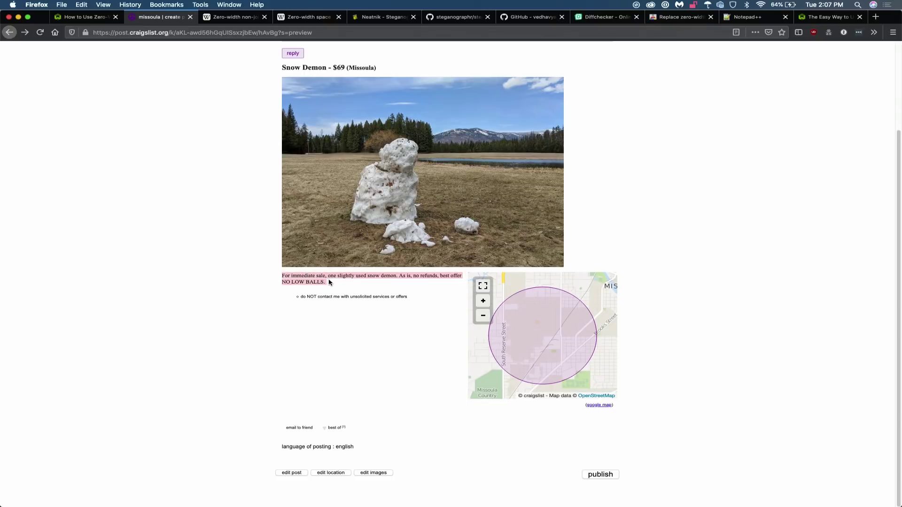
{"action": "left_click", "coordinate": [386, 18]}
- Paste the listing description into Reveal and desteganographize it to expose the hidden message
{"action": "left_click", "coordinate": [611, 267]}
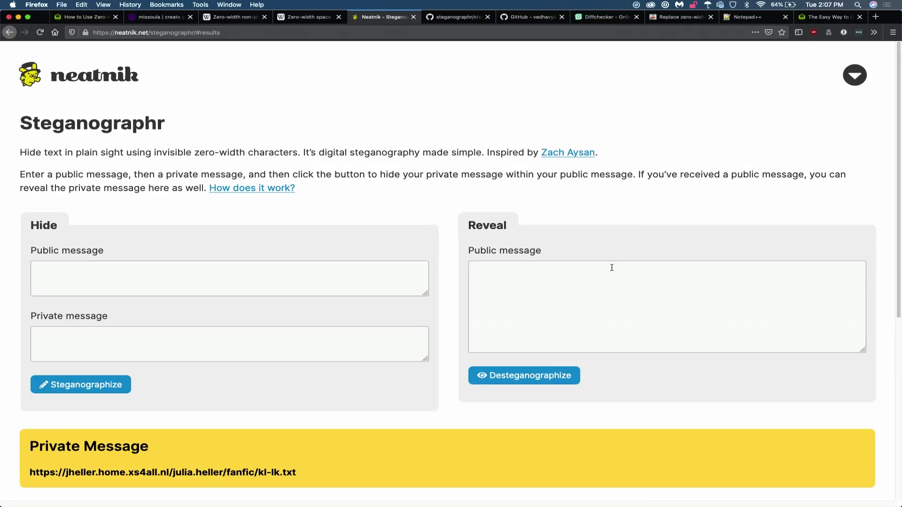
{"action": "key", "text": "super+v"}
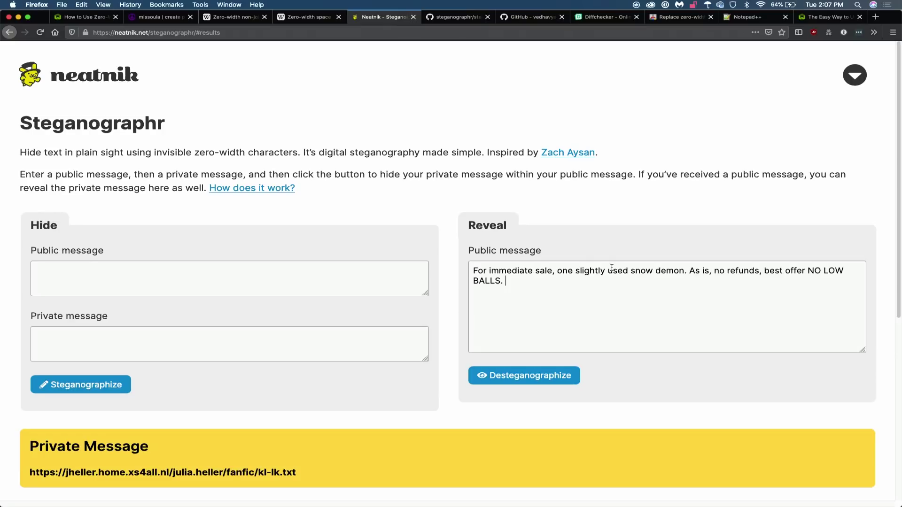
{"action": "left_click", "coordinate": [543, 377]}
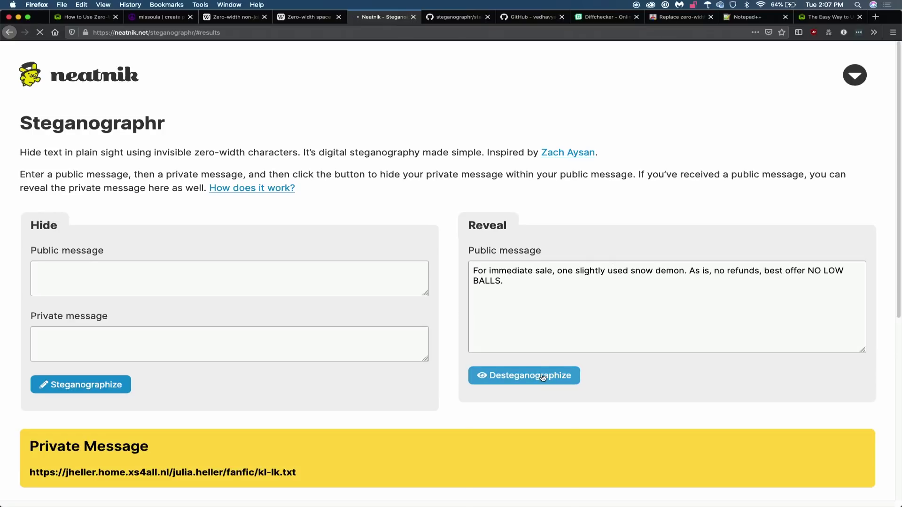
{"action": "scroll", "coordinate": [484, 389], "scroll_direction": "down", "scroll_amount": 2}
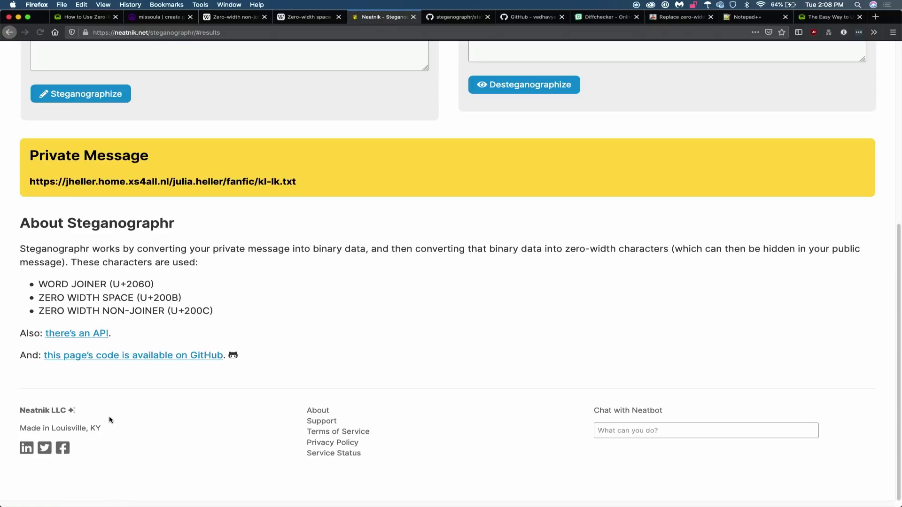
- Open the revealed kl-lk.txt URL in a new tab, then close it
{"action": "left_click_drag", "start_coordinate": [31, 177], "coordinate": [295, 183]}
{"action": "key", "text": "super+c"}
{"action": "key", "text": "super+t"}
{"action": "key", "text": "super+v"}
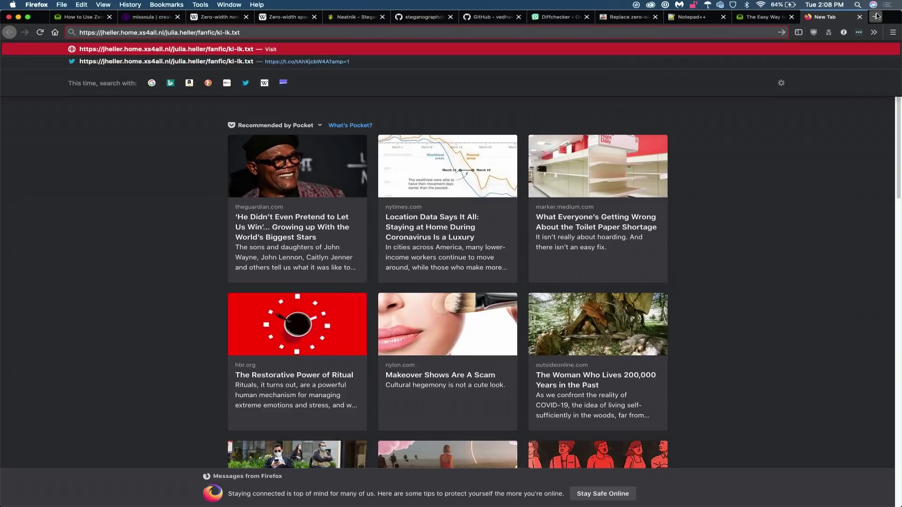
{"action": "key", "text": "Return"}
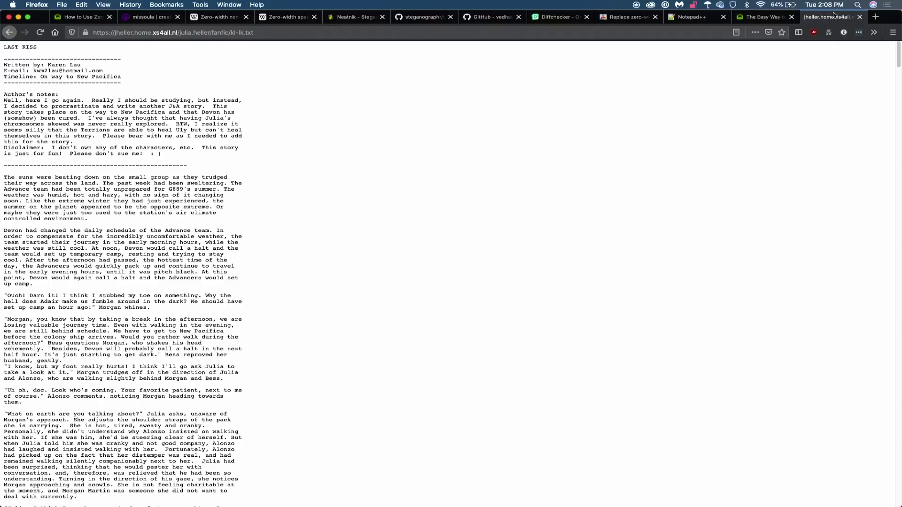
{"action": "left_click", "coordinate": [860, 17]}
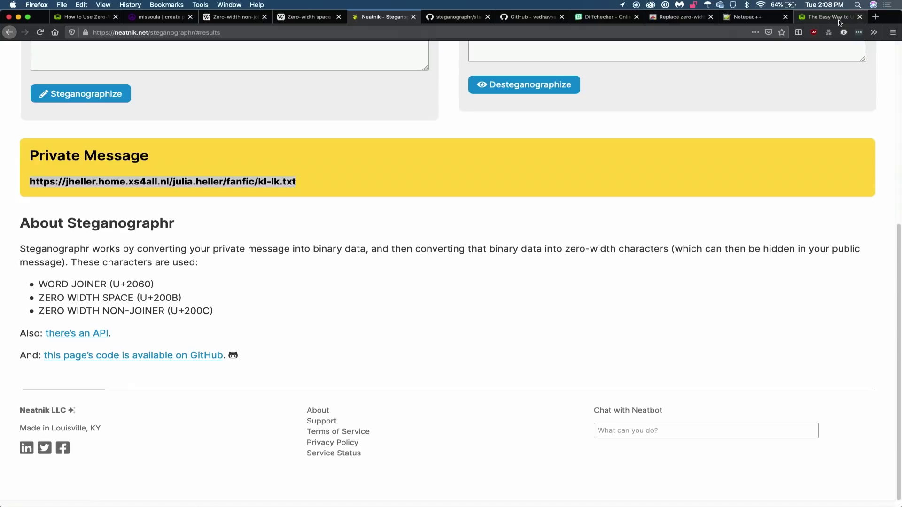
- Return to the Snow Demon listing, clear the text selection, then view the zero-width non-joiner article
{"action": "left_click", "coordinate": [136, 18]}
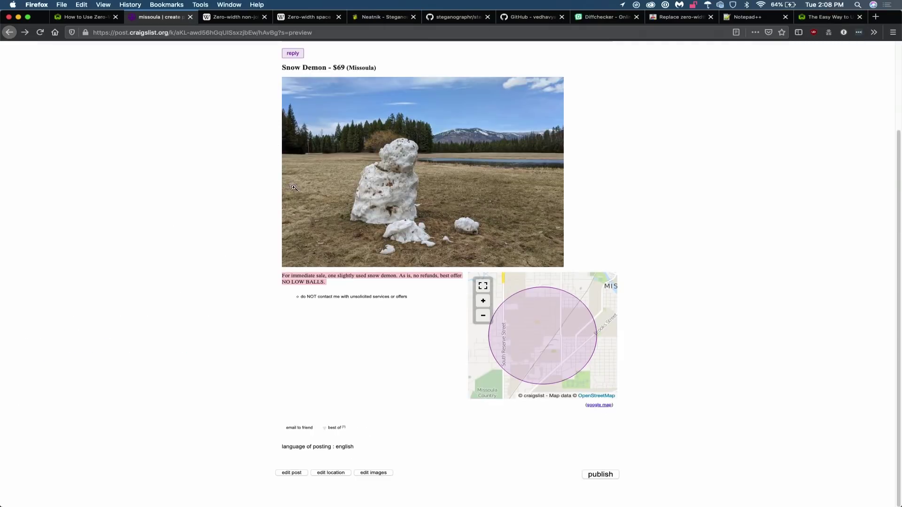
{"action": "left_click", "coordinate": [364, 347]}
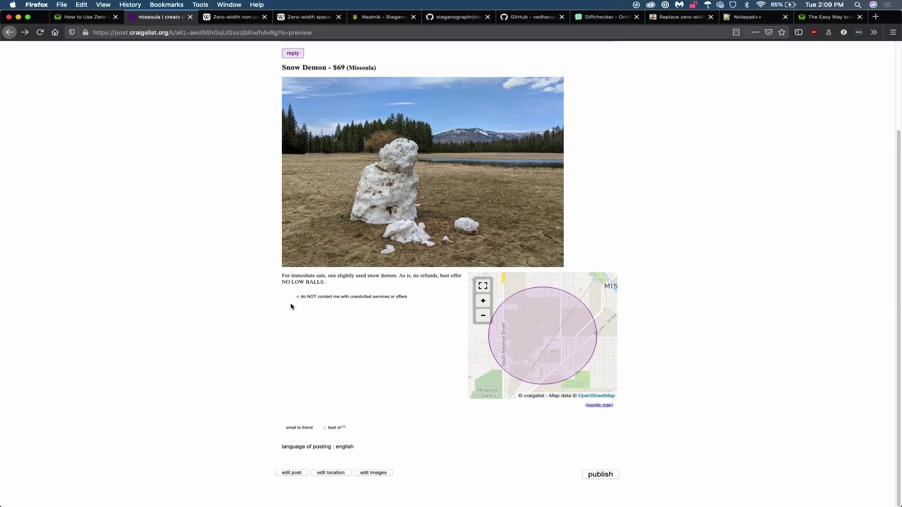
{"action": "left_click", "coordinate": [243, 22]}
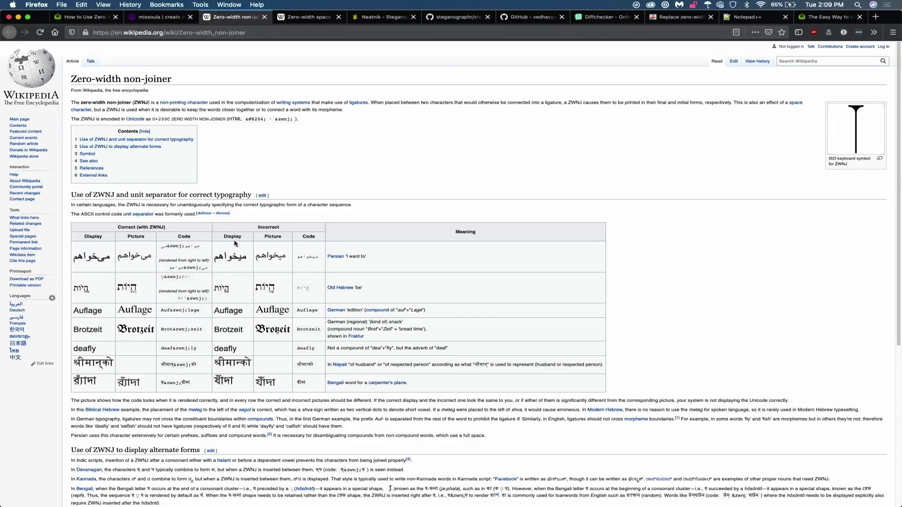
- Switch to the Wikipedia 'Zero-width space' article tab
{"action": "left_click", "coordinate": [298, 21]}
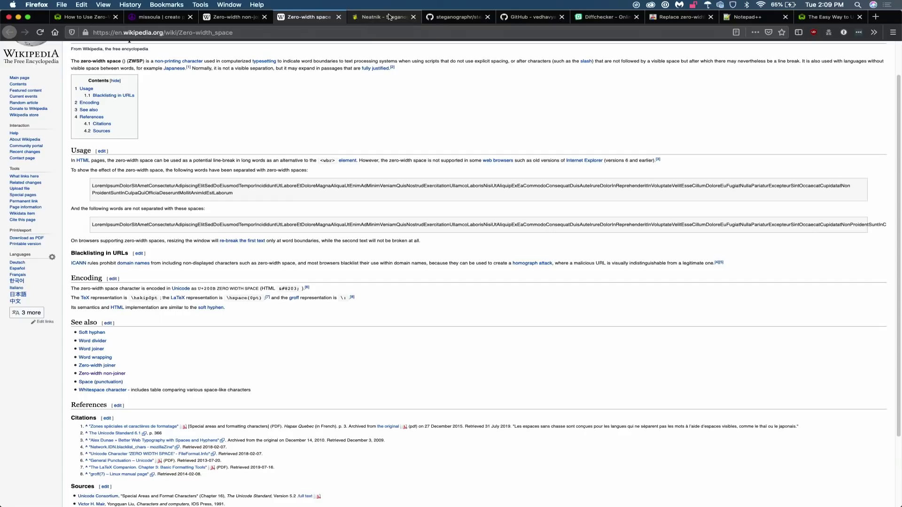
- Bring up the steganographr.php source with its bin2hidden and hidden2bin functions
{"action": "left_click", "coordinate": [445, 21]}
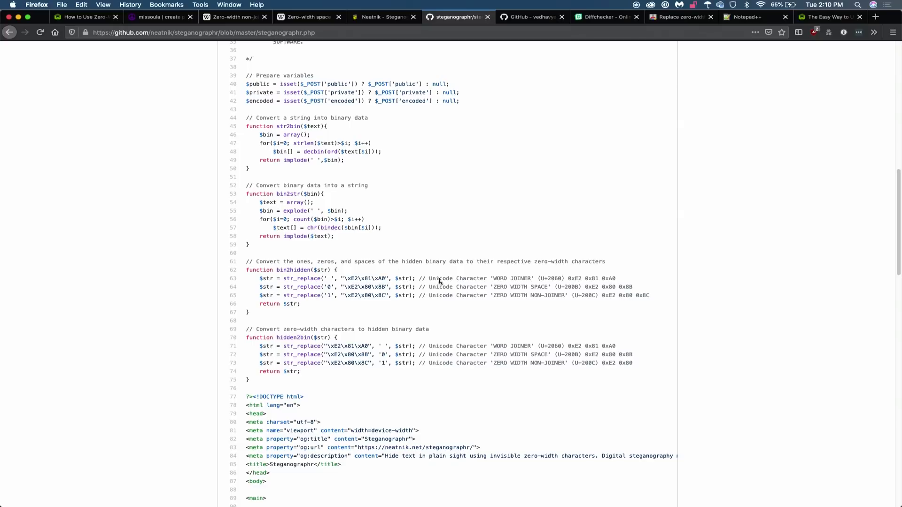
- Return to the WonderHowTo article and scroll to its hex-code list of zero-width characters
{"action": "left_click", "coordinate": [73, 18]}
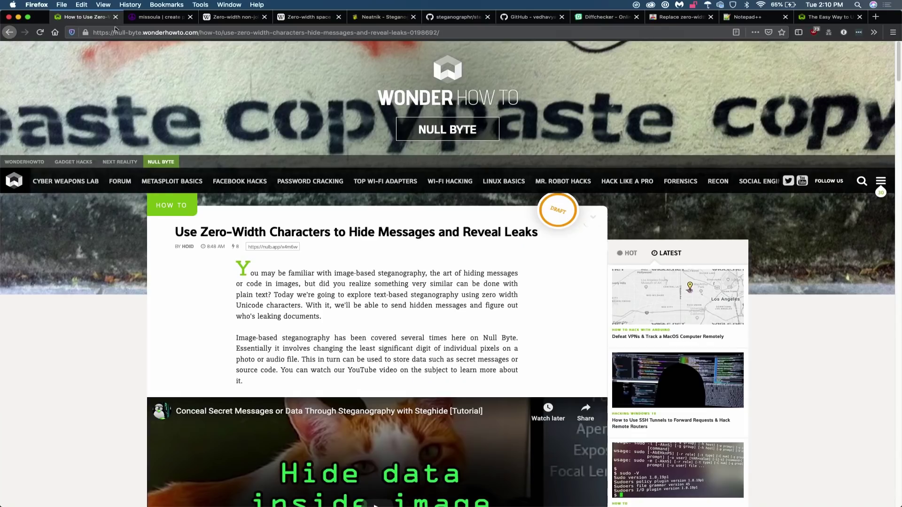
{"action": "scroll", "coordinate": [302, 210], "scroll_direction": "down", "scroll_amount": 15}
{"action": "scroll", "coordinate": [303, 210], "scroll_direction": "down", "scroll_amount": 20}
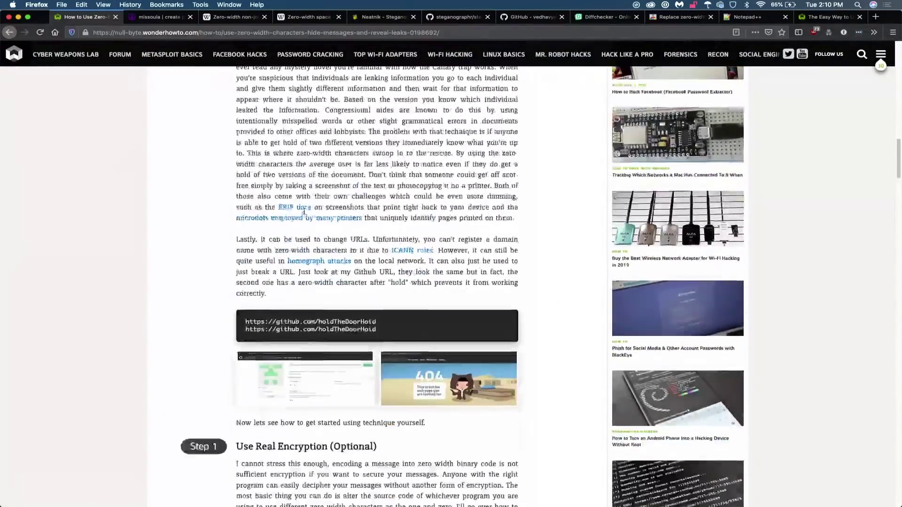
{"action": "scroll", "coordinate": [305, 216], "scroll_direction": "up", "scroll_amount": 2}
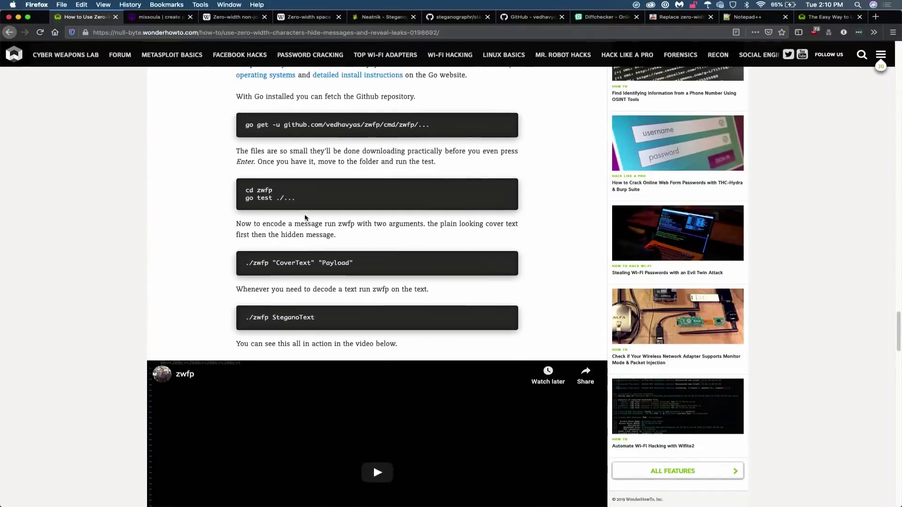
{"action": "scroll", "coordinate": [305, 215], "scroll_direction": "up", "scroll_amount": 12}
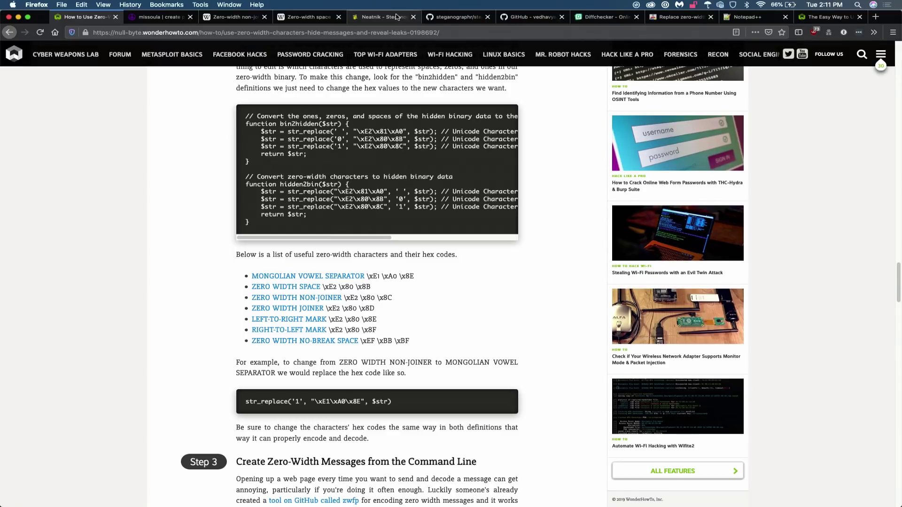
- Return to Steganographr and scroll to the top, with the decoded fanfic URL still shown
{"action": "left_click", "coordinate": [393, 18]}
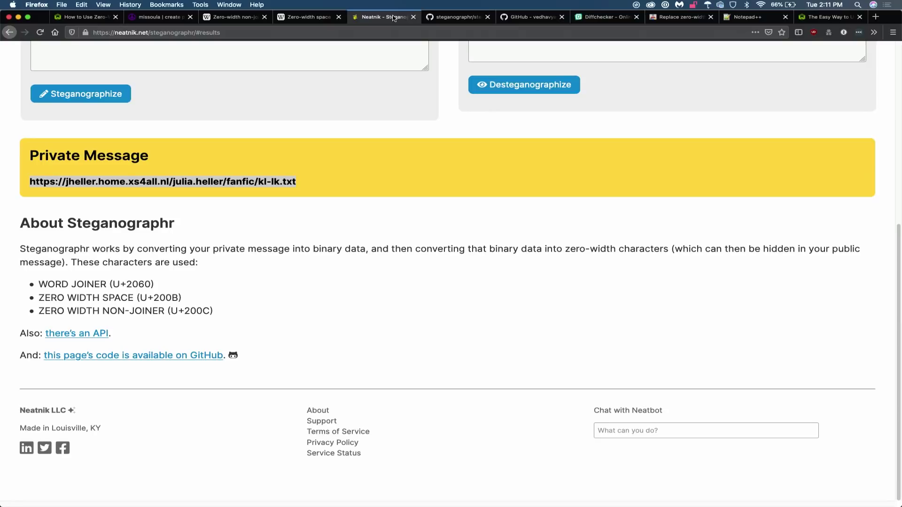
{"action": "scroll", "coordinate": [387, 225], "scroll_direction": "up", "scroll_amount": 10}
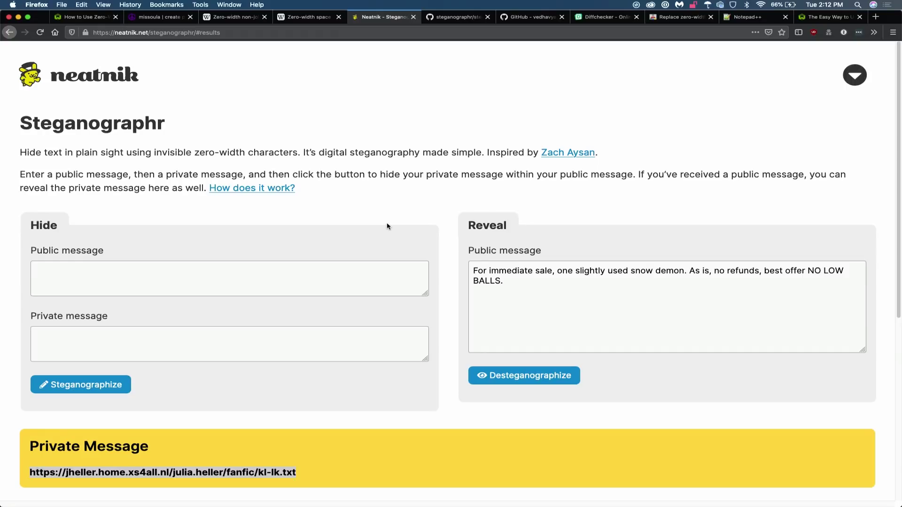
- Hide the private message 'Boo' inside the public message 'Total normal message'
{"action": "left_click", "coordinate": [261, 273]}
{"action": "type", "text": "Total normal message"}
{"action": "left_click", "coordinate": [250, 336]}
{"action": "type", "text": "Boo"}
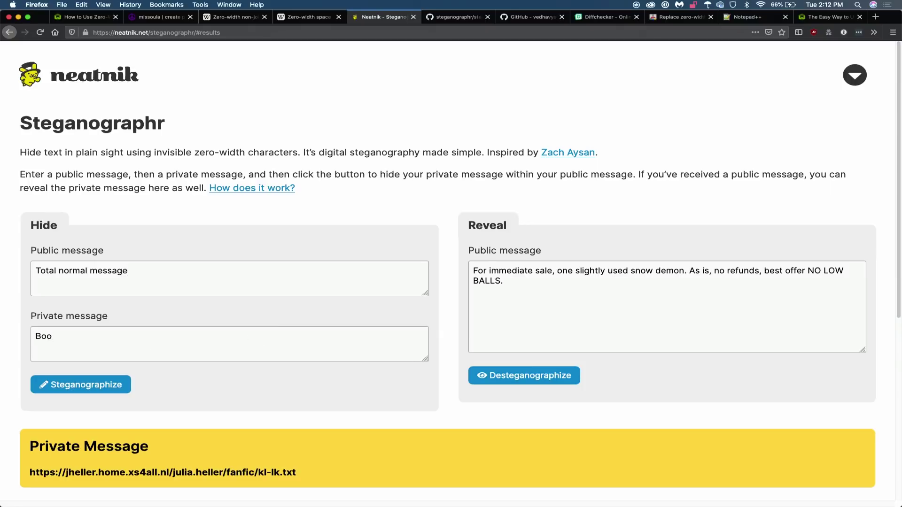
{"action": "left_click", "coordinate": [47, 382]}
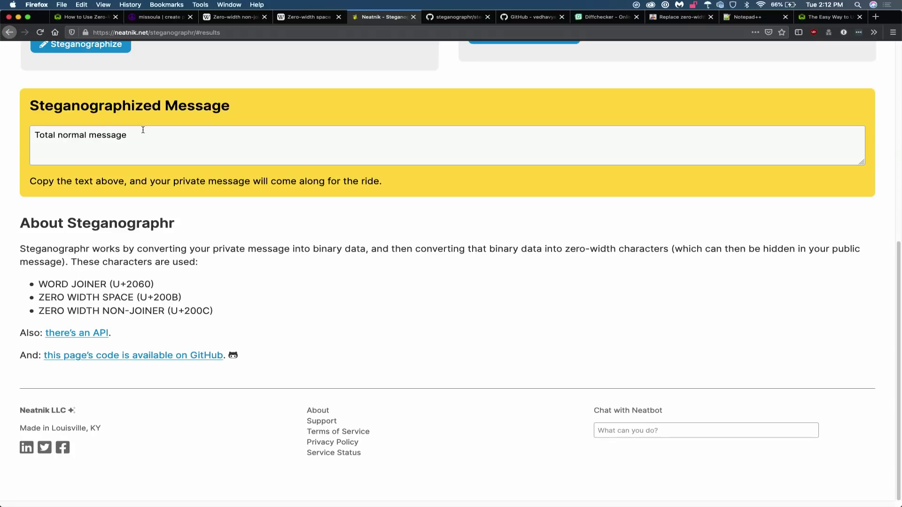
- Copy the entire encoded output, including its hidden zero-width characters
{"action": "left_click", "coordinate": [141, 128]}
{"action": "key", "text": "super+a"}
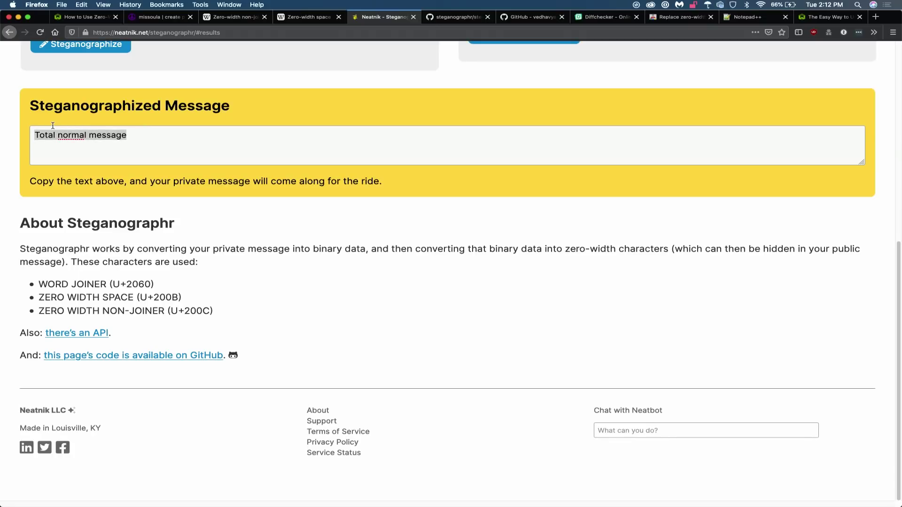
{"action": "key", "text": "super+c"}
{"action": "scroll", "coordinate": [338, 169], "scroll_direction": "up", "scroll_amount": 3}
{"action": "scroll", "coordinate": [337, 167], "scroll_direction": "up", "scroll_amount": 5}
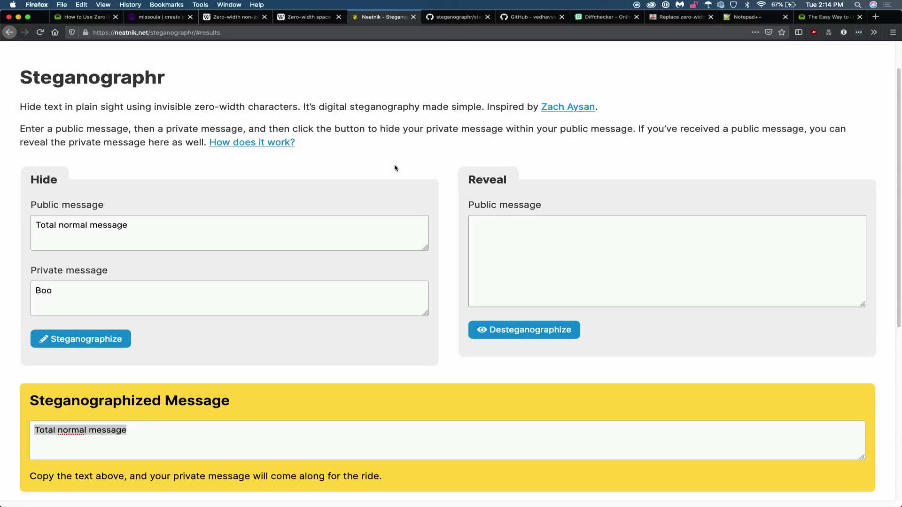
{"action": "scroll", "coordinate": [395, 168], "scroll_direction": "down", "scroll_amount": 6}
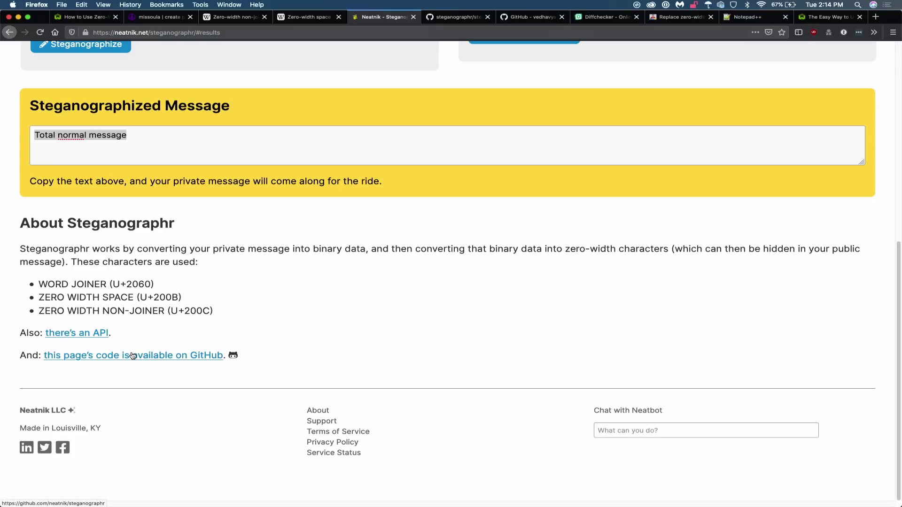
- Scroll through the steganographr.php source on GitHub, then move to the zwfp repository
{"action": "left_click", "coordinate": [437, 17]}
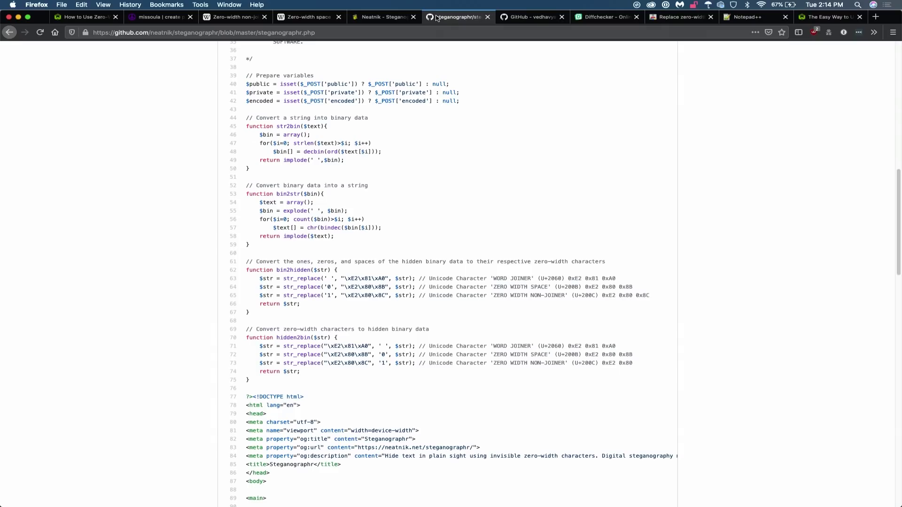
{"action": "scroll", "coordinate": [467, 106], "scroll_direction": "down", "scroll_amount": 3}
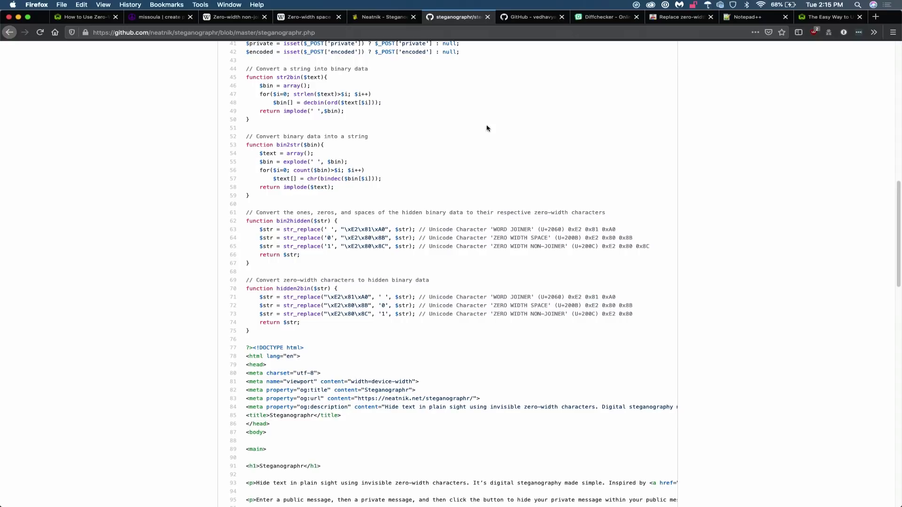
{"action": "left_click", "coordinate": [529, 20]}
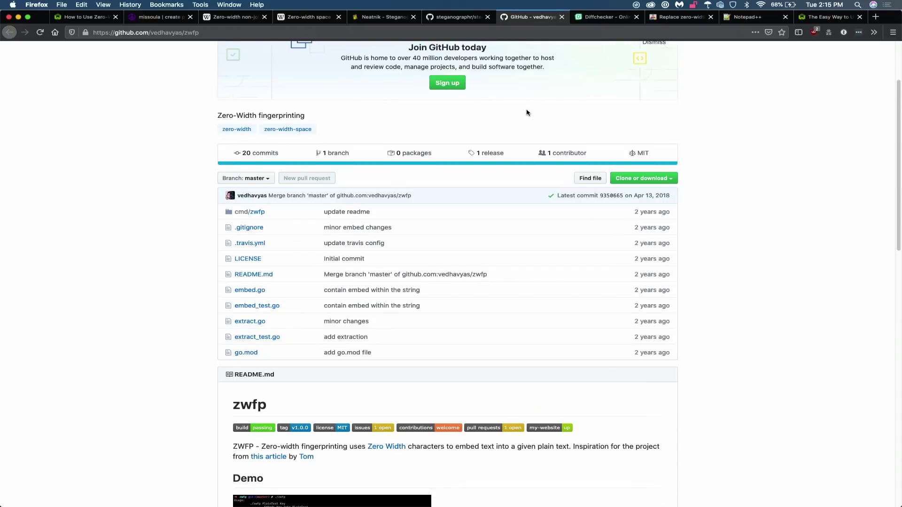
- Scroll through the zwfp README and its demo embedding and extracting a hidden key
{"action": "scroll", "coordinate": [527, 113], "scroll_direction": "down", "scroll_amount": 5}
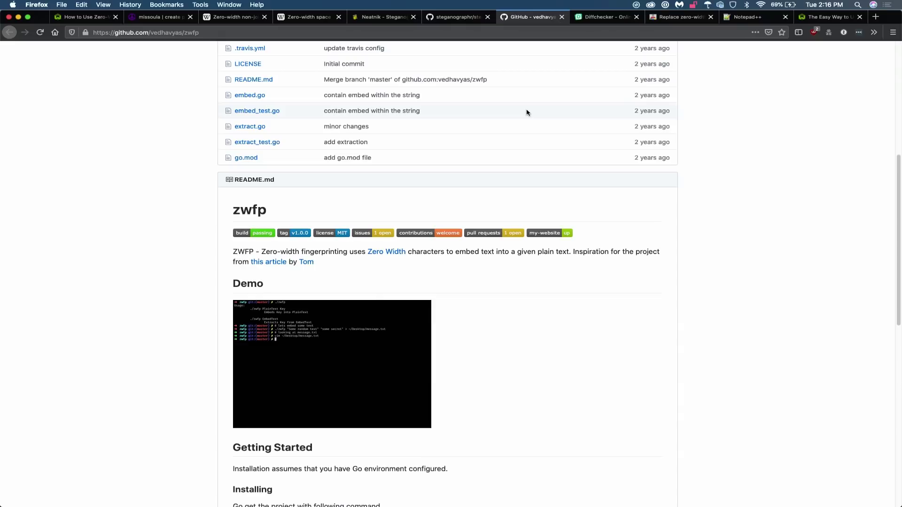
{"action": "scroll", "coordinate": [526, 112], "scroll_direction": "up", "scroll_amount": 3}
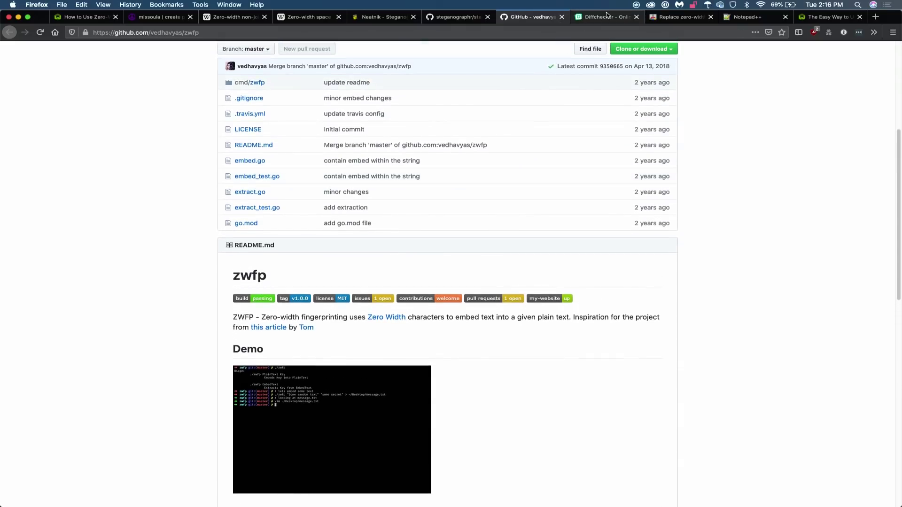
- Paste the encoded 'Total normal message' into Diffchecker's Original Text, revealing \u200c and \u200b red dots
{"action": "left_click", "coordinate": [605, 18]}
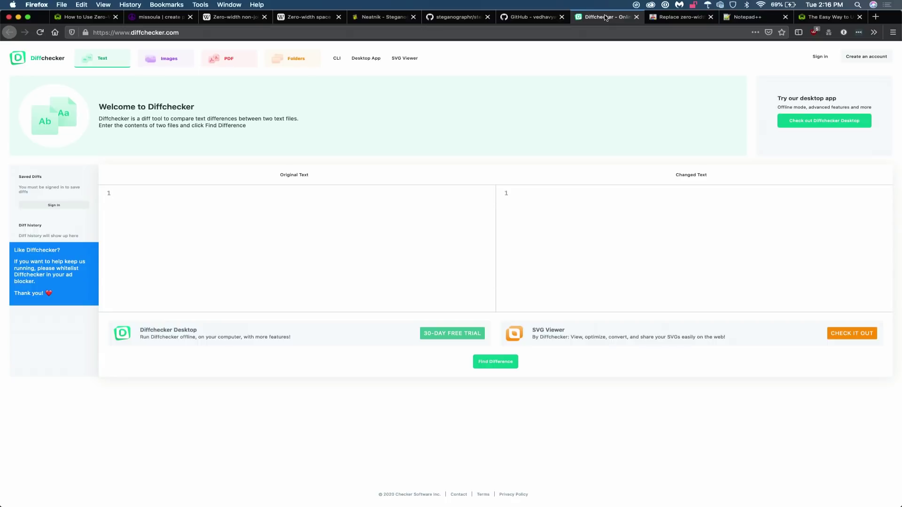
{"action": "key", "text": "super+v"}
{"action": "mouse_move", "coordinate": [236, 194]}
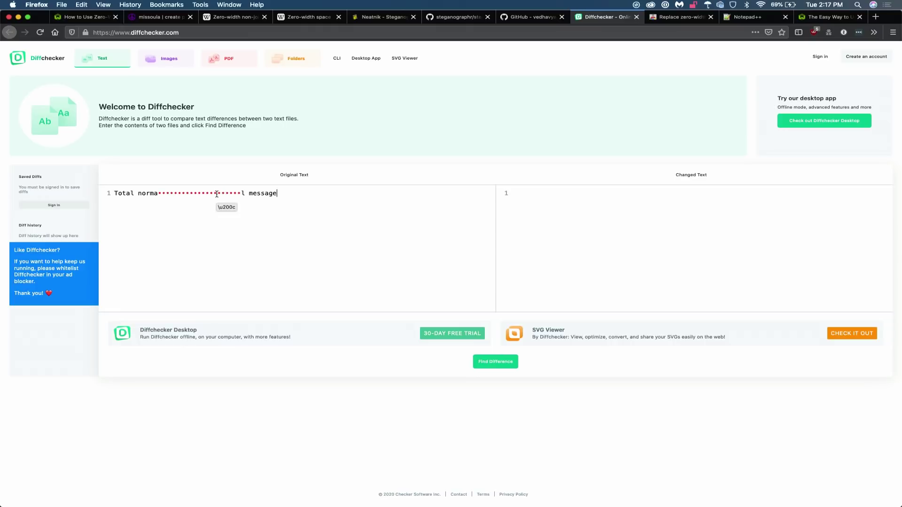
{"action": "mouse_move", "coordinate": [208, 194]}
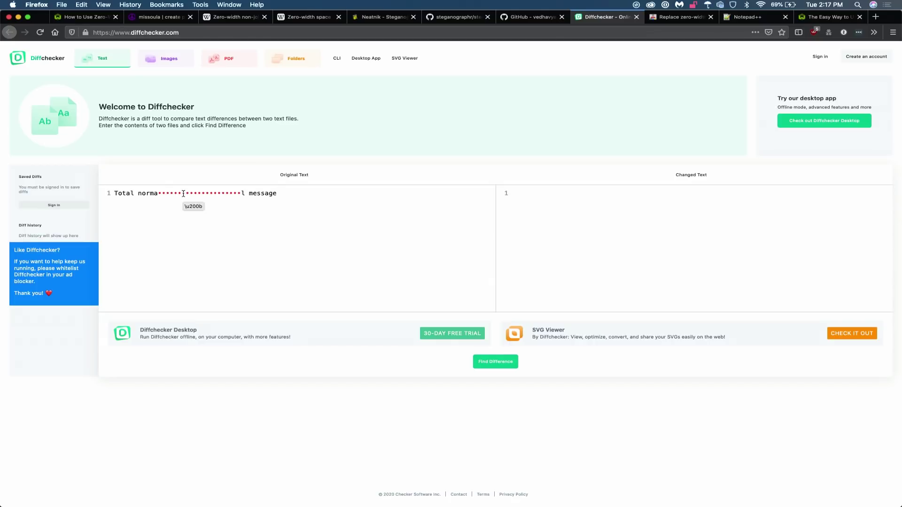
- Delete the red-dot zero-width characters from the message, then view the 'Replace zero-width characters with emojis' listing
{"action": "left_click_drag", "start_coordinate": [161, 194], "coordinate": [166, 195]}
{"action": "left_click_drag", "start_coordinate": [162, 195], "coordinate": [233, 195]}
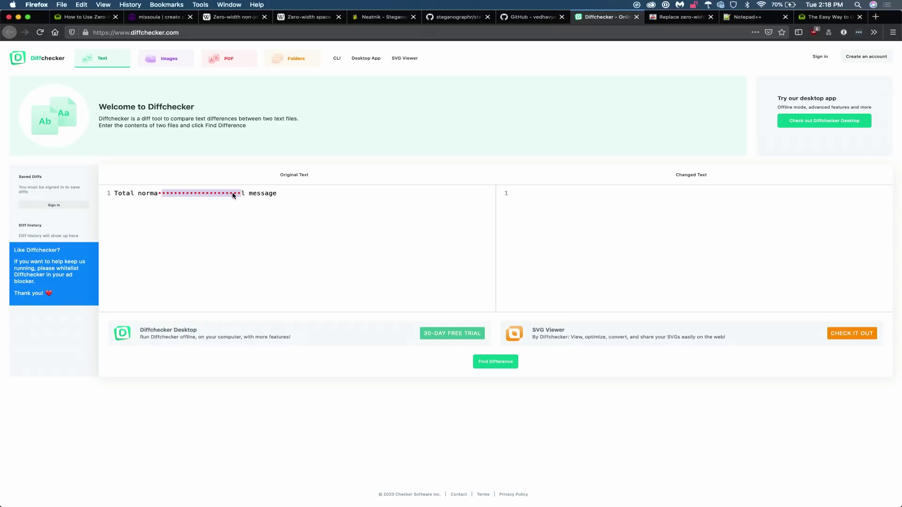
{"action": "key", "text": "BackSpace"}
{"action": "key", "text": "BackSpace"}
{"action": "key", "text": "BackSpace"}
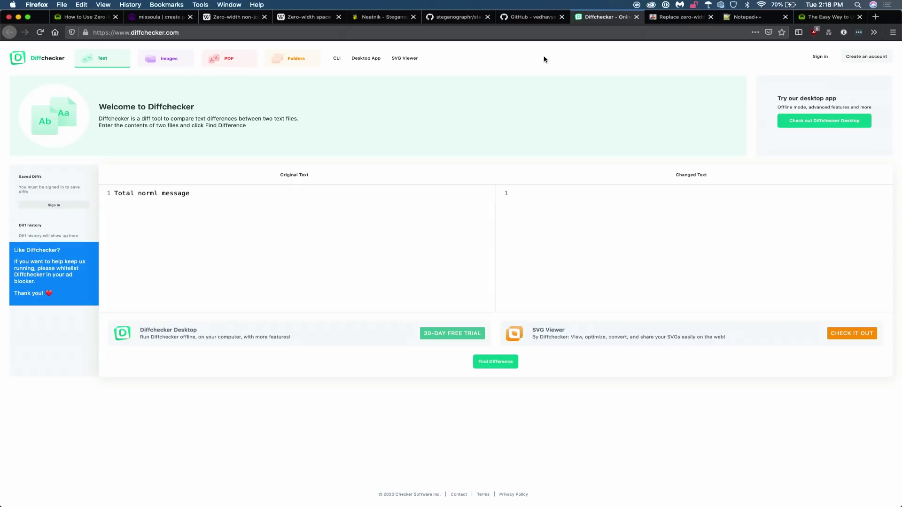
{"action": "left_click", "coordinate": [678, 18]}
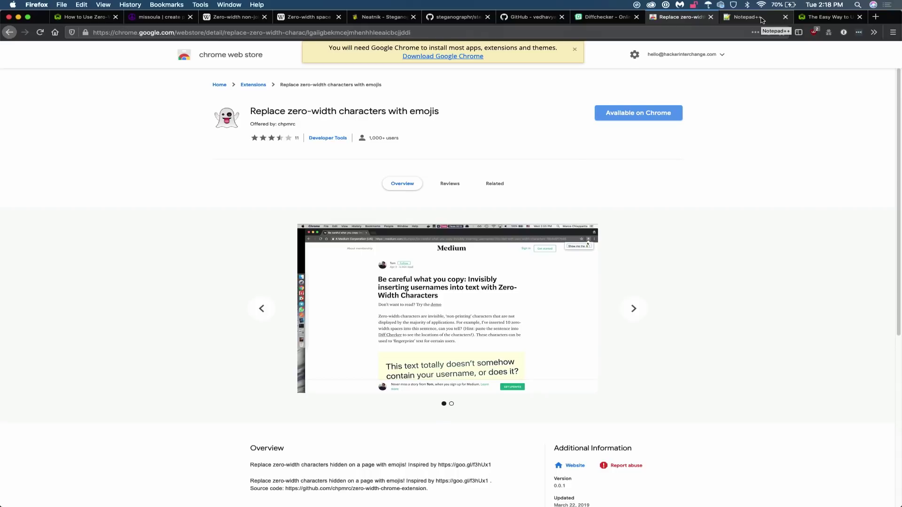
- Go to the Notepad++ homepage, 'What is Notepad++', showing version 7.8.5
{"action": "left_click", "coordinate": [761, 21]}
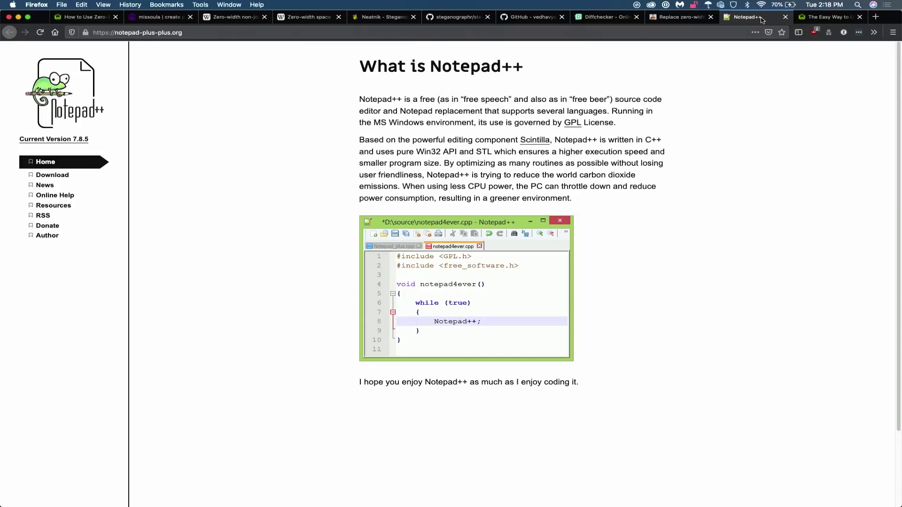